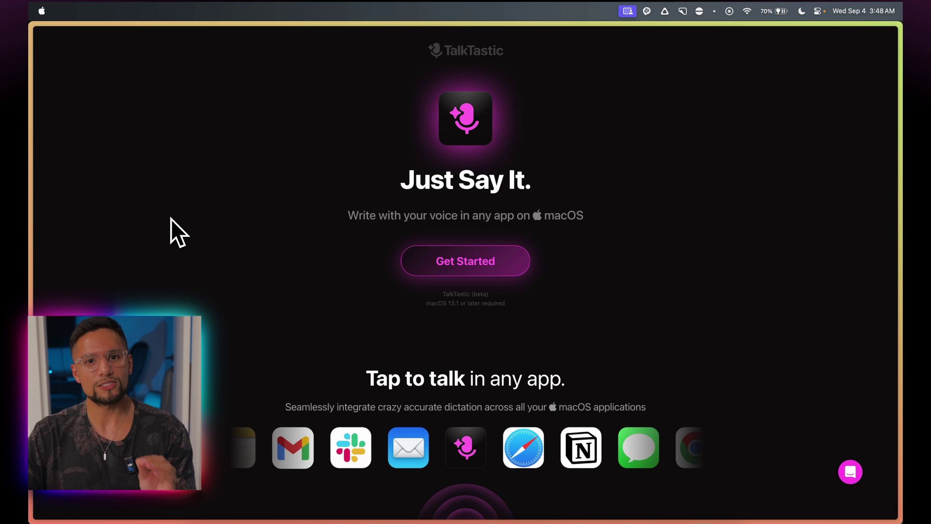
Review TalkTastic's Smart Rewrites and AI Transcripts sections, then switch to the 'Talktastic VS. Superwhisper' Notion page
scroll(188, 217, down, 15)
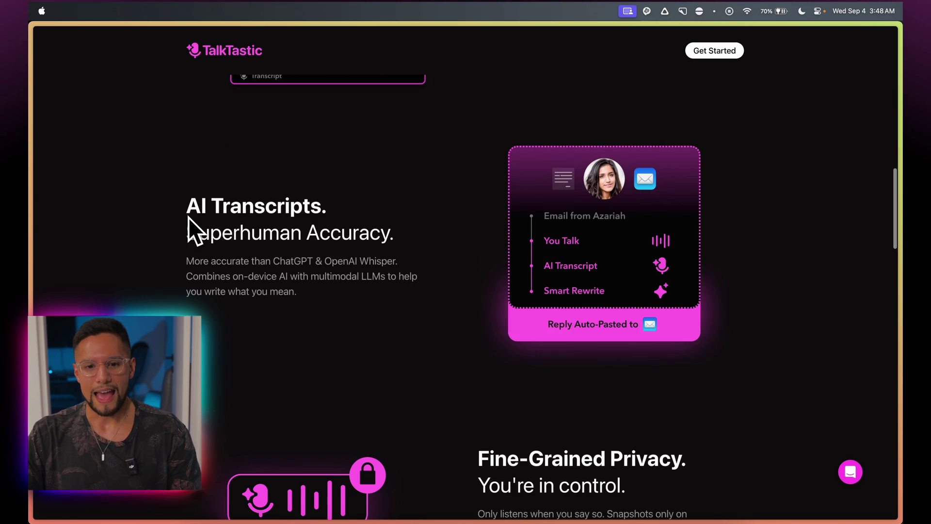
scroll(189, 217, up, 3)
scroll(189, 217, down, 3)
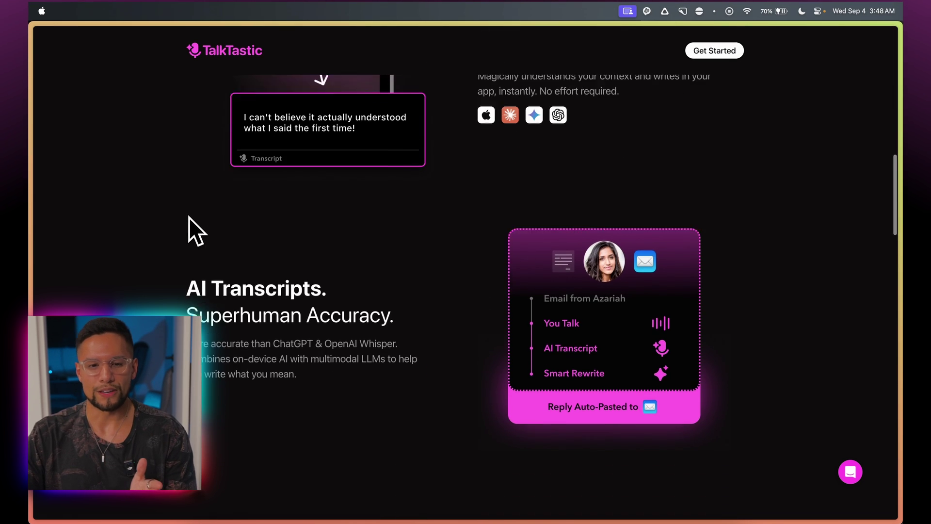
scroll(189, 217, up, 2)
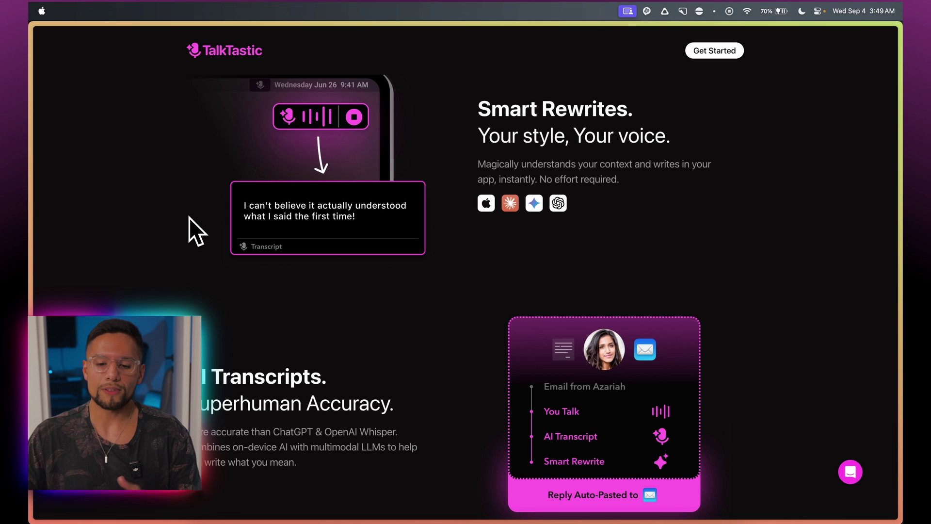
click(372, 512)
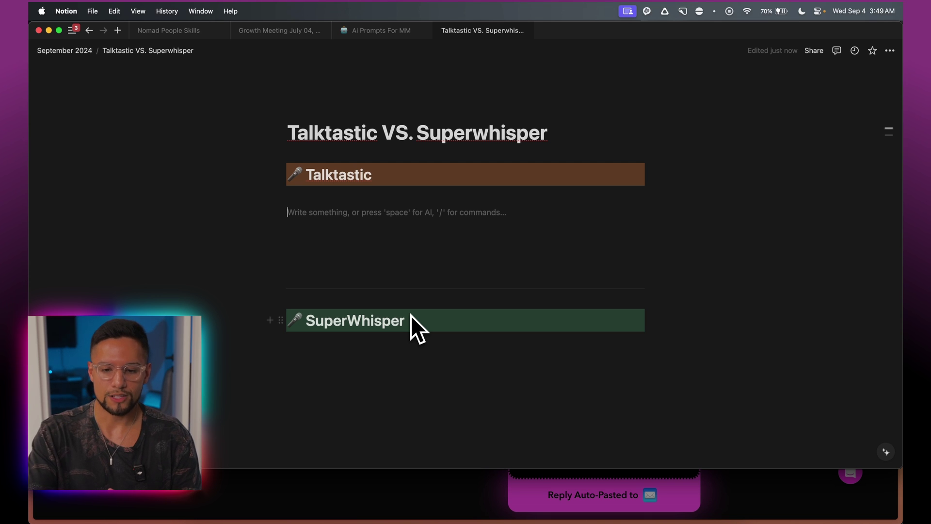
Dictate a TalkTastic paragraph about the small purple icon and context awareness under the Talktastic heading
key(alt+space)
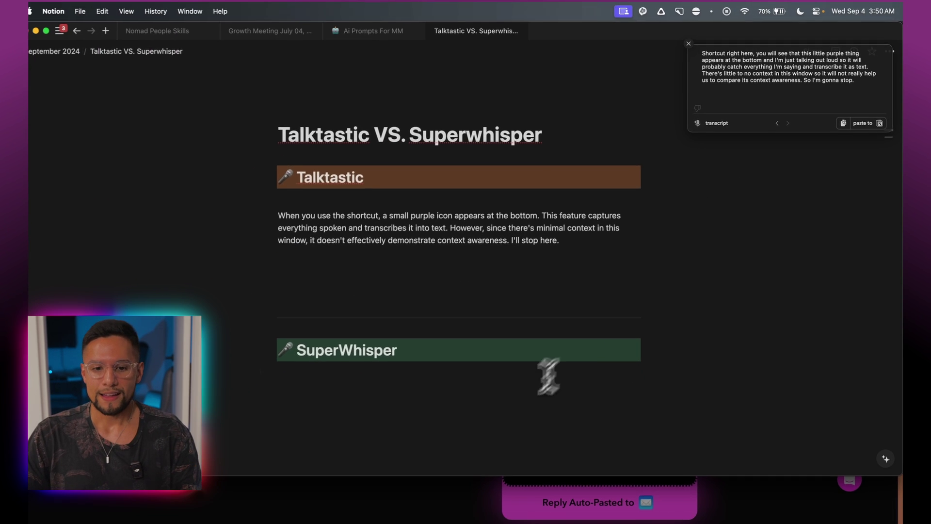
key(Return)
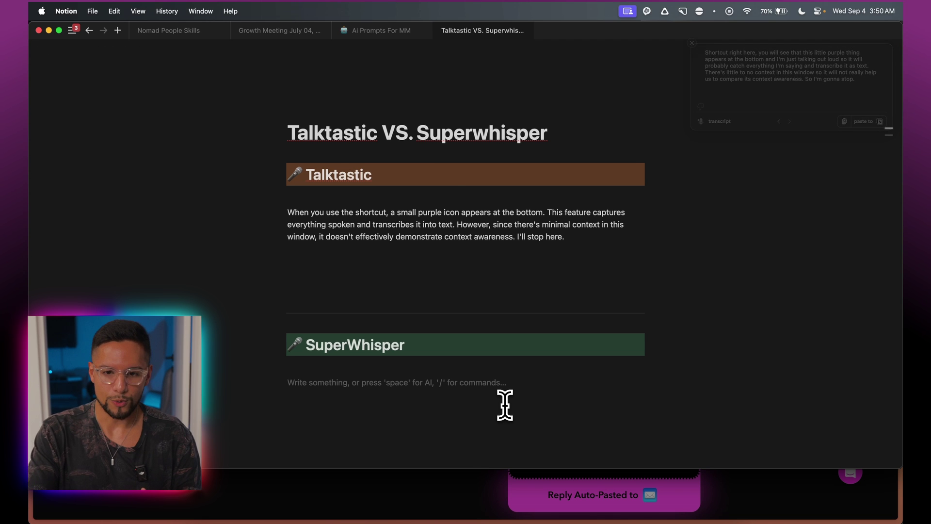
Record a SuperWhisper dictation on heavier models, accuracy and RAM use, and paste it under SuperWhisper
key(alt+space)
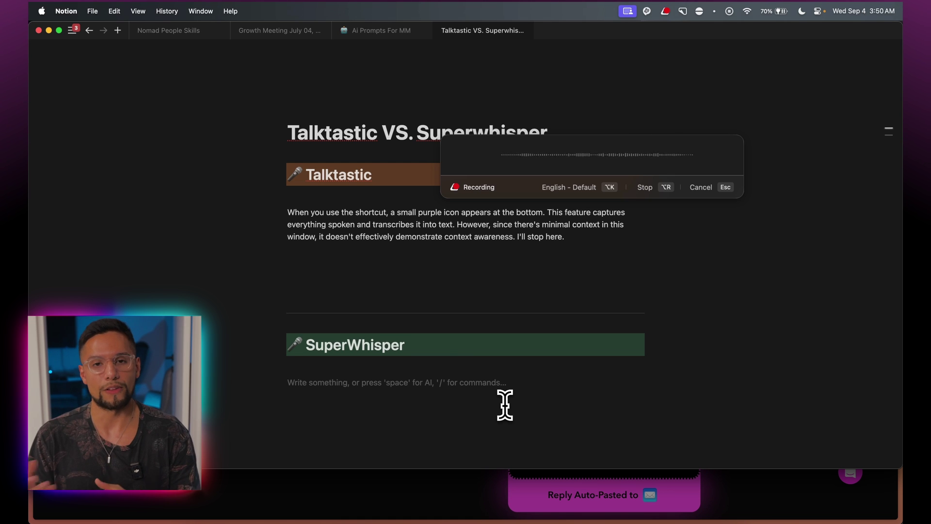
key(alt+r)
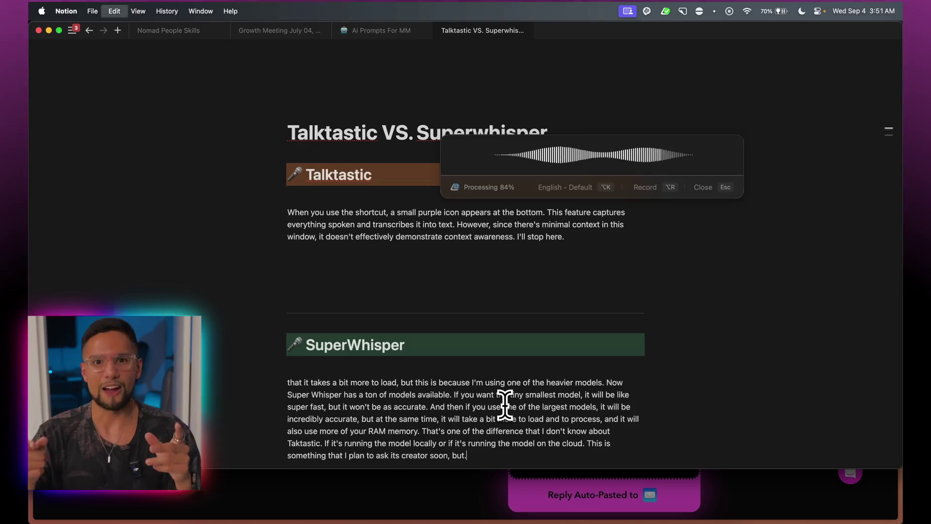
Scroll down the Notion page to review both dictated paragraphs
scroll(504, 407, down, 2)
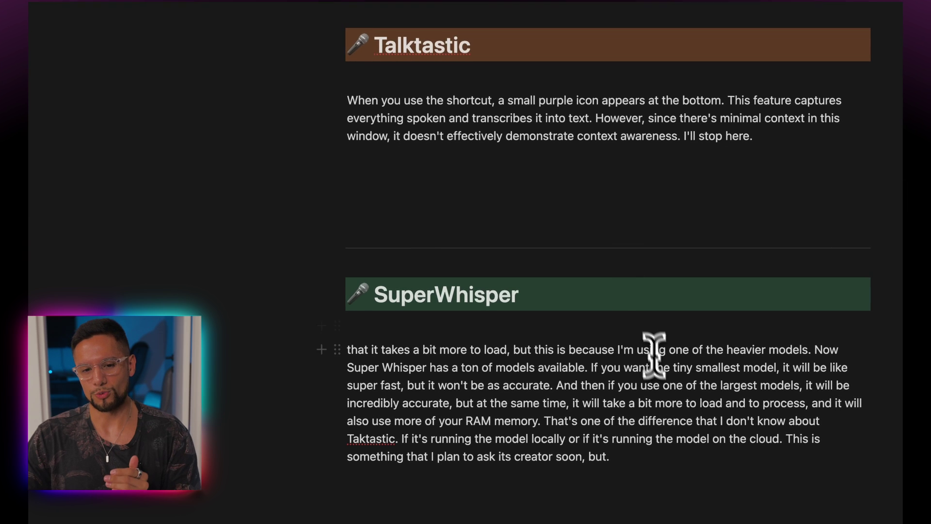
scroll(650, 339, down, 1)
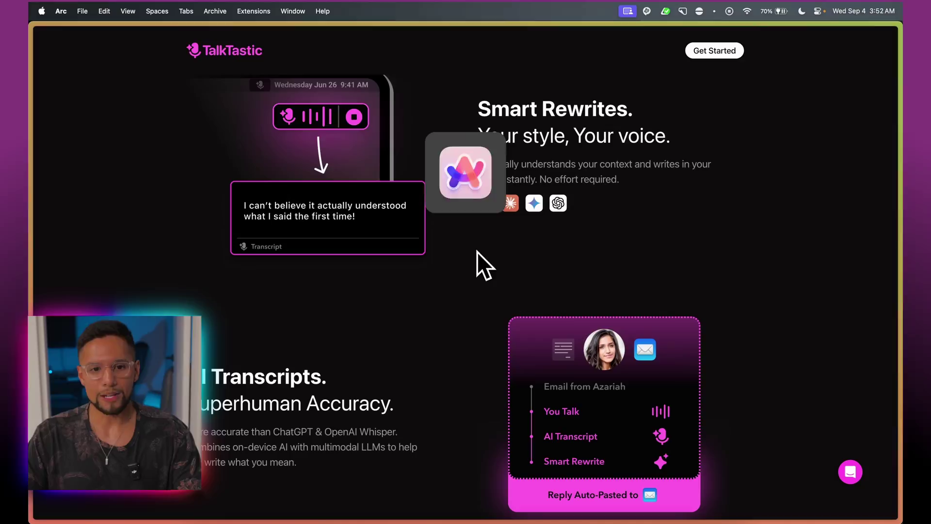
Open the Nomad Insurance claim email in the pinned Gmail tab and start a TalkTastic dictated reply
key(super+s)
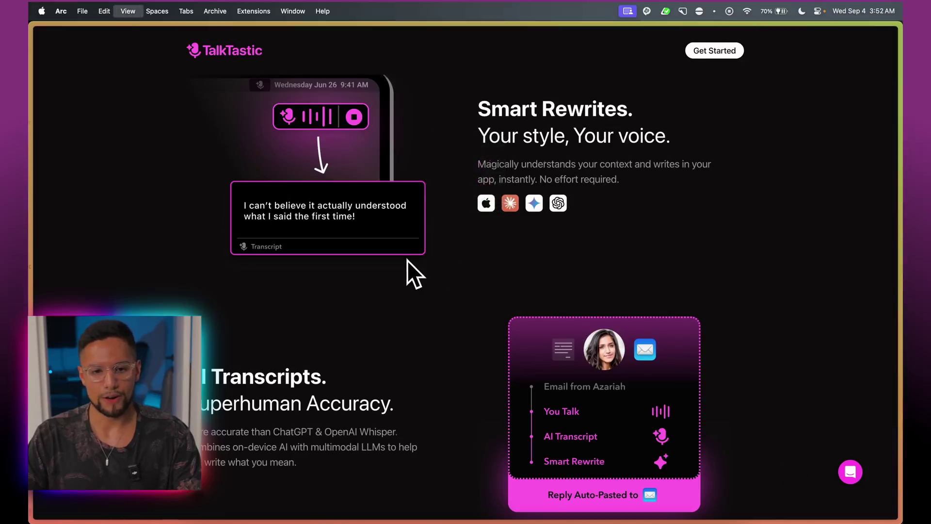
click(39, 95)
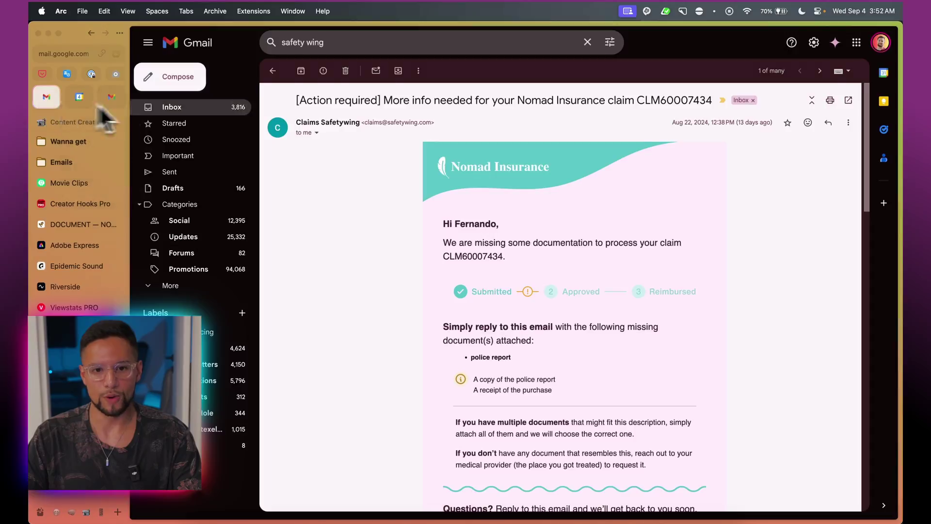
scroll(321, 194, up, 3)
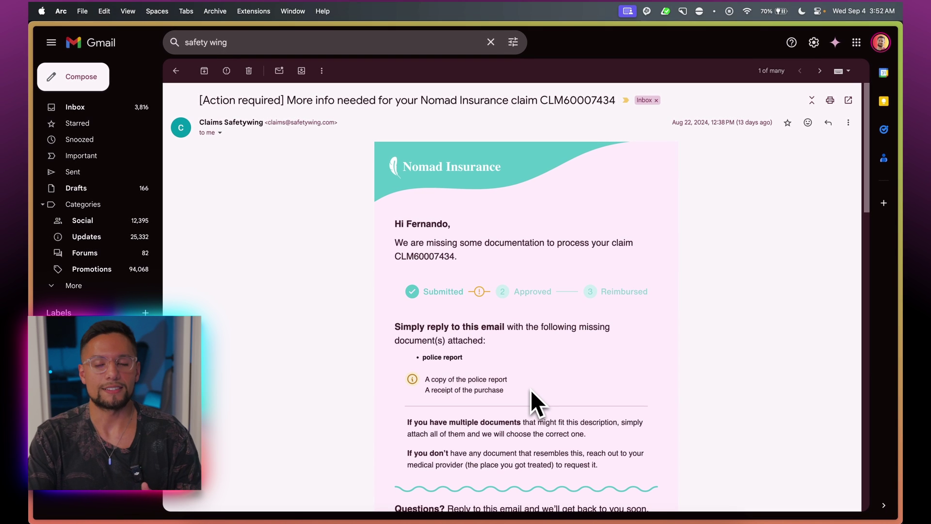
key(alt+space)
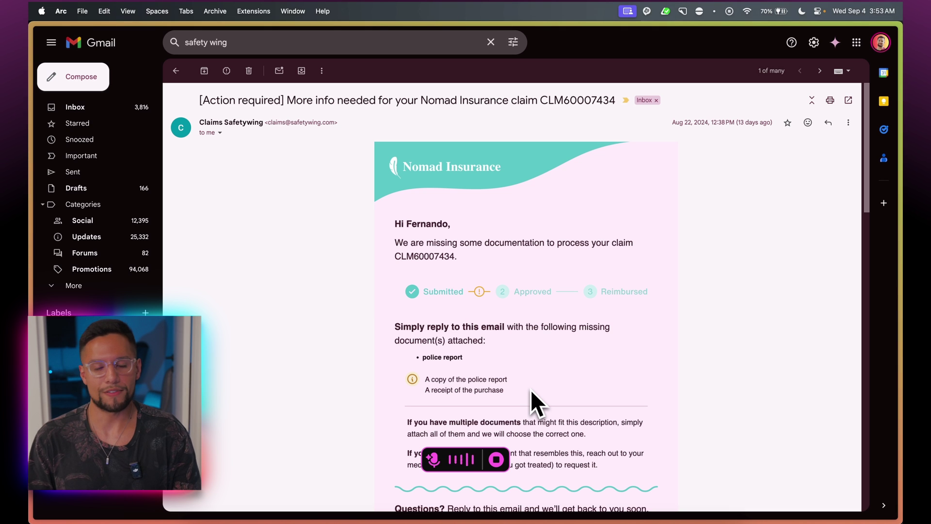
Stop dictation and paste TalkTastic's rewritten reply about the missing police report into the Gmail response
key(alt+space)
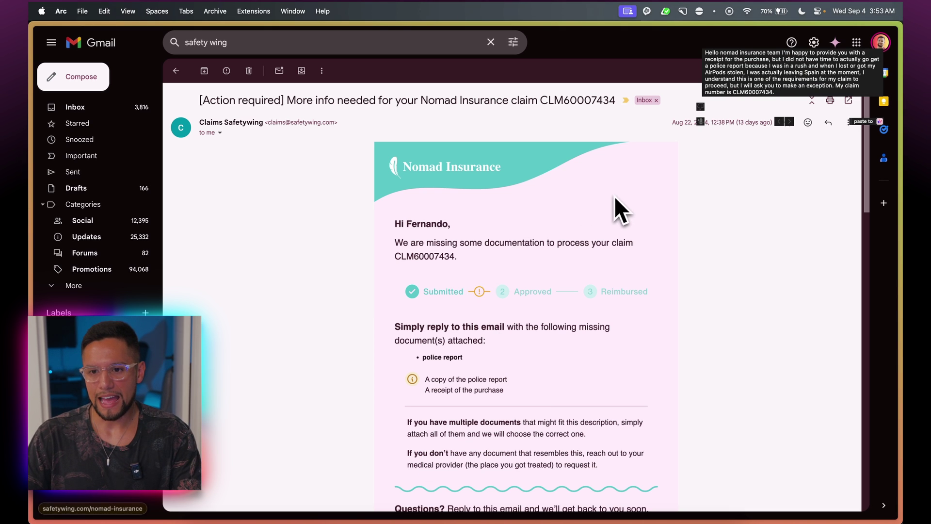
mouse_move(732, 61)
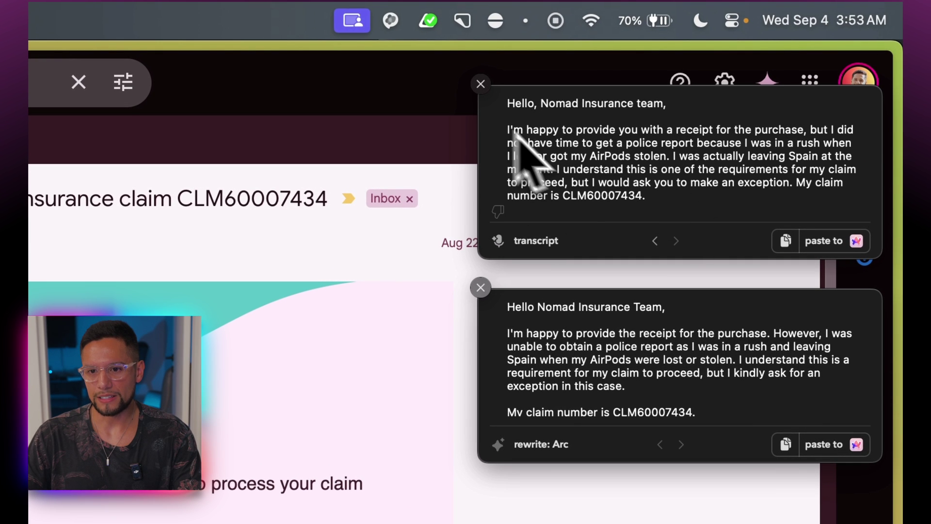
click(487, 97)
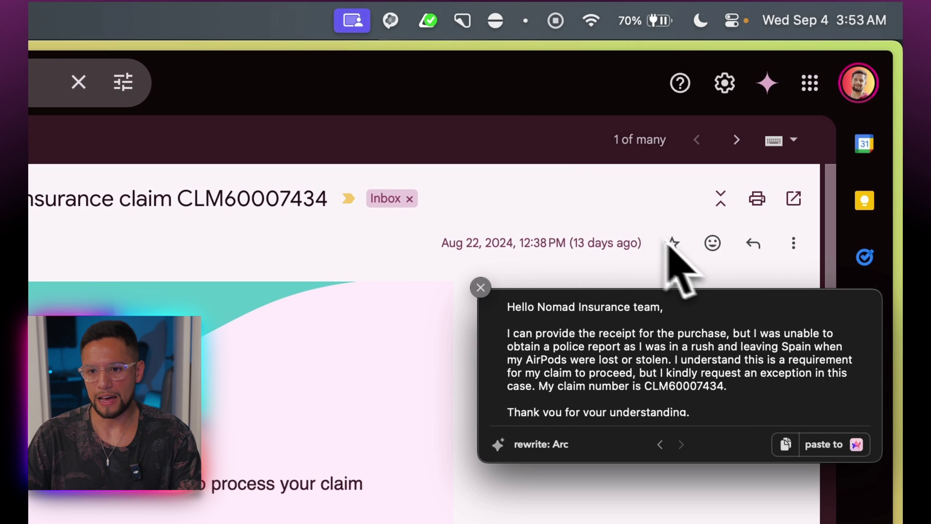
scroll(746, 252, down, 5)
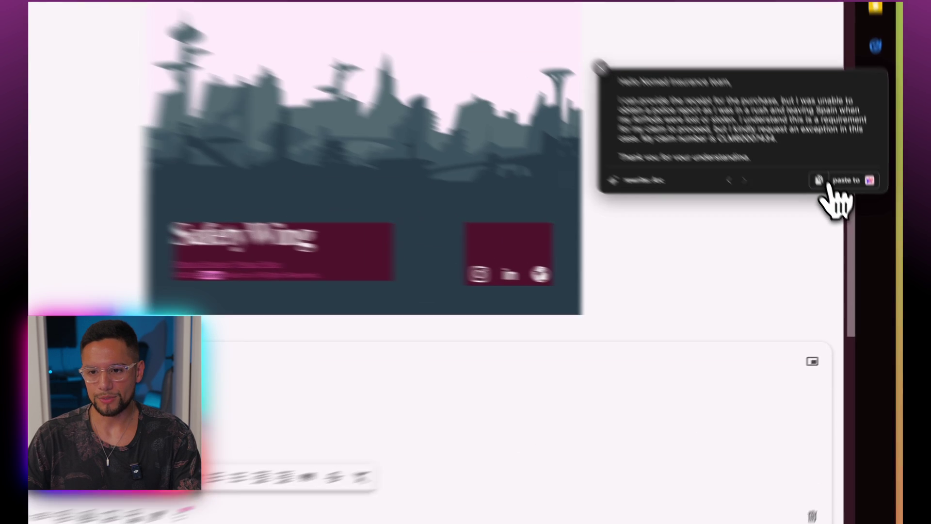
click(785, 444)
key(super+v)
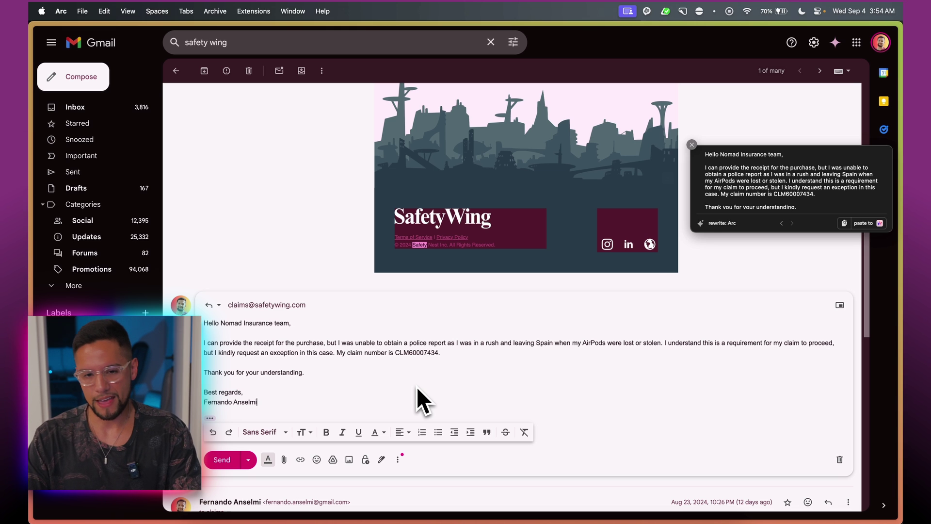
Open twitter.com in a new browser tab
key(super+t)
text(twitter.com)
key(Escape)
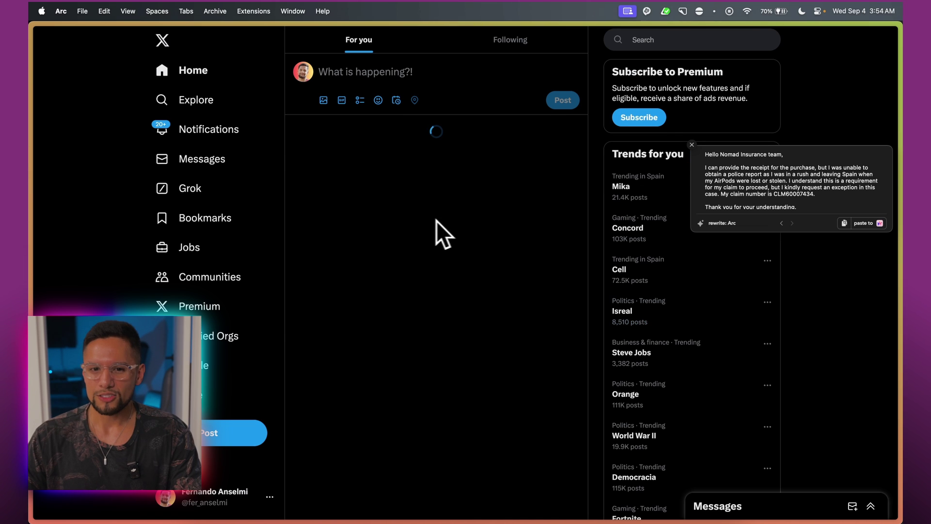
Find the X Developers Pro API post in the For you feed and start a dictated reply to it
scroll(441, 236, down, 1)
scroll(403, 184, down, 5)
scroll(439, 209, up, 6)
scroll(410, 182, down, 7)
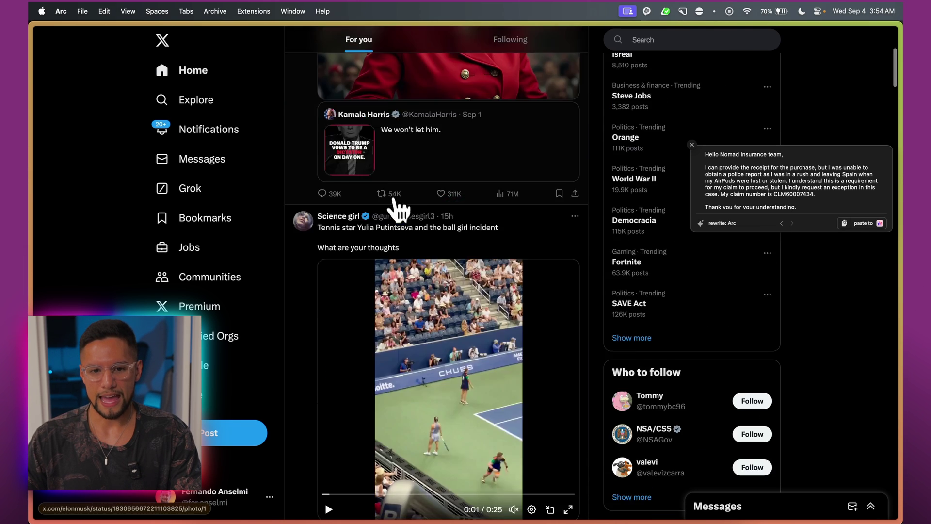
scroll(398, 204, down, 20)
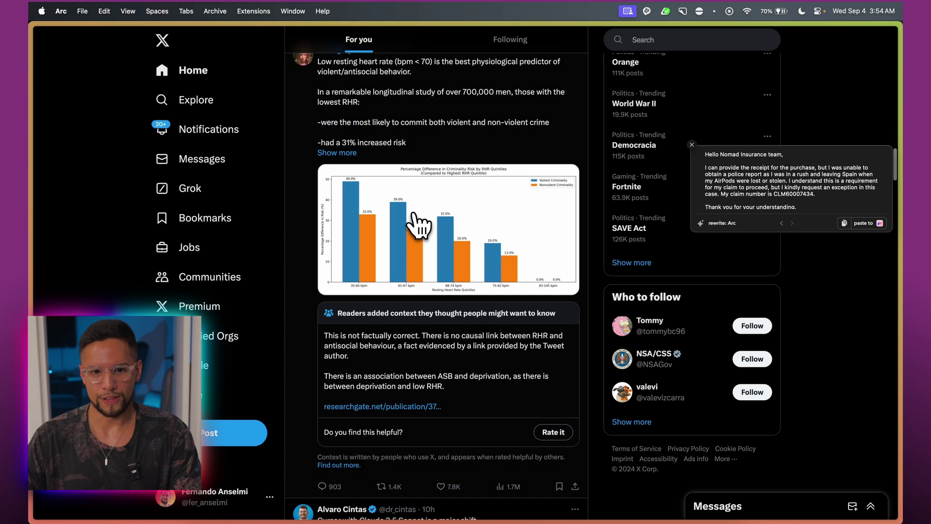
scroll(416, 223, up, 3)
scroll(417, 224, down, 15)
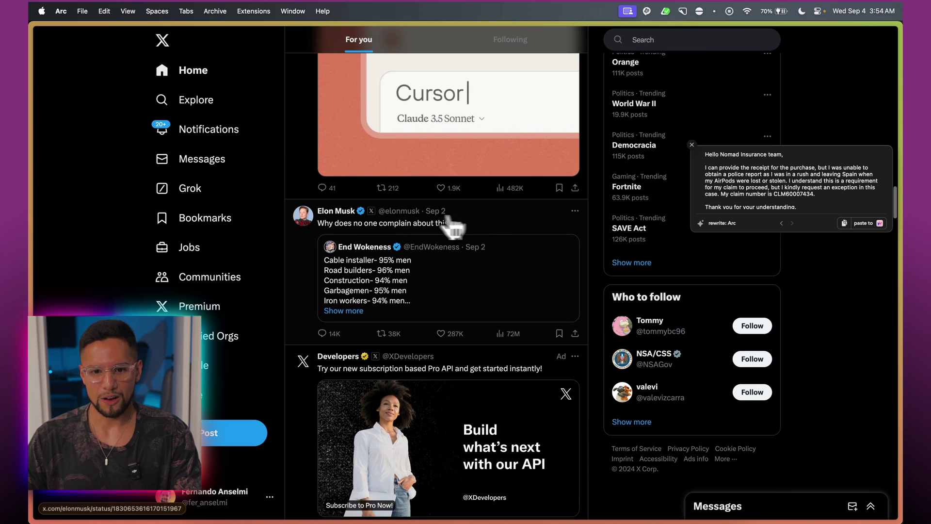
scroll(490, 239, down, 5)
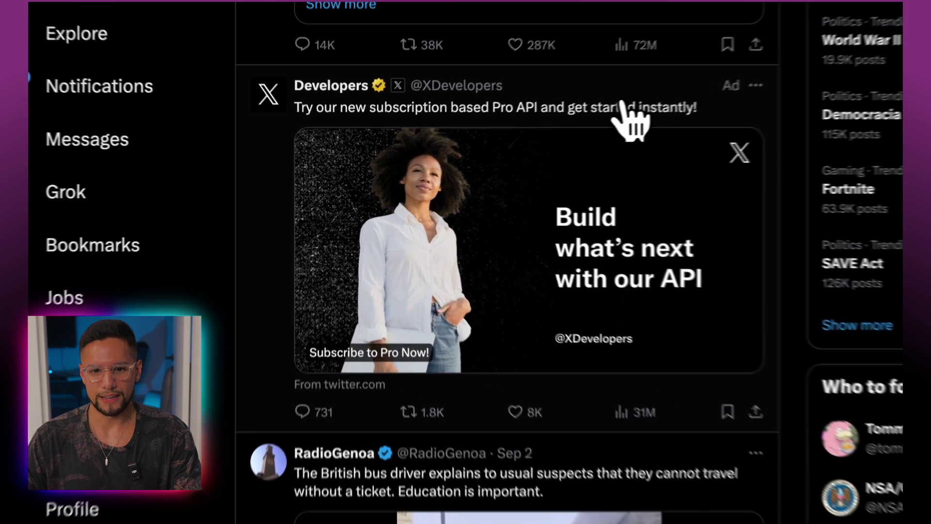
click(497, 142)
scroll(374, 463, down, 2)
click(270, 240)
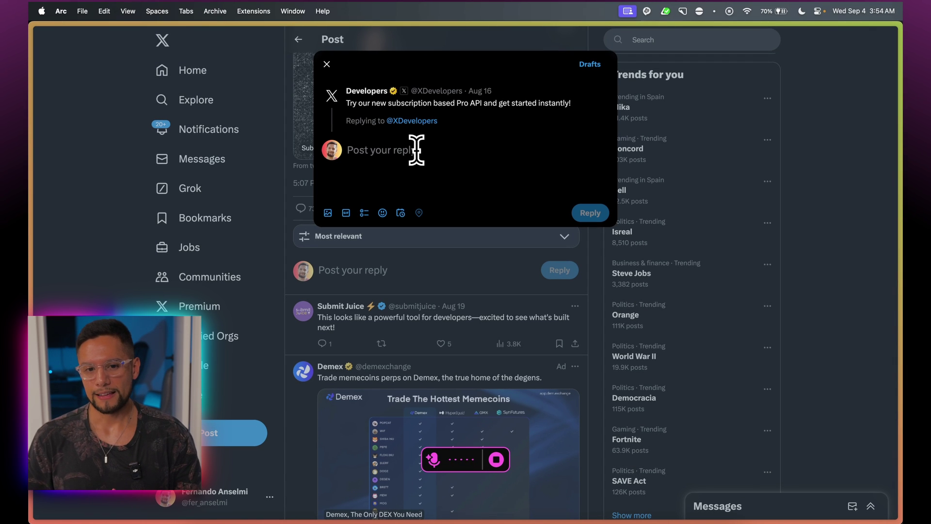
Stop dictation so the reply reads 'Wow, that subscription API looks pretty sick. Has anyone tried'
key(alt+space)
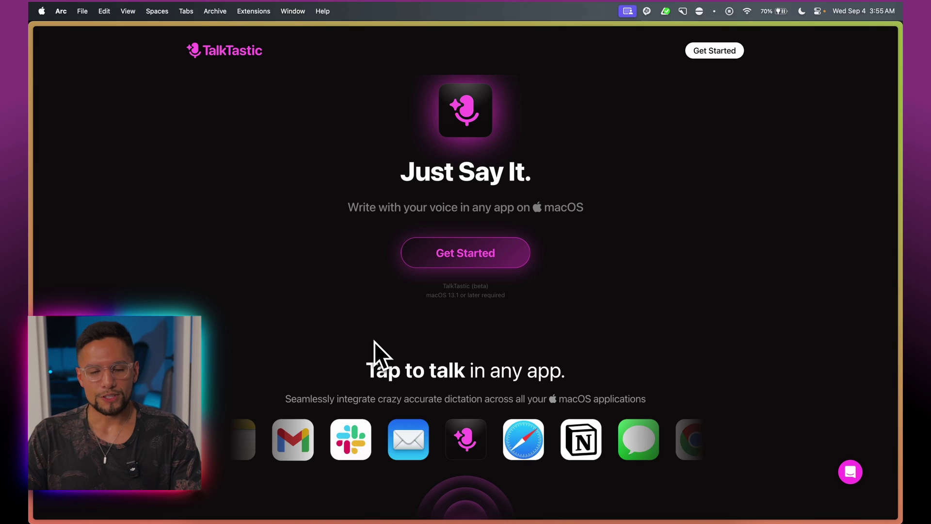
Scroll the TalkTastic site down to the FAQ covering context understanding, privacy and pricing
scroll(375, 342, down, 10)
scroll(377, 342, down, 10)
scroll(376, 342, down, 5)
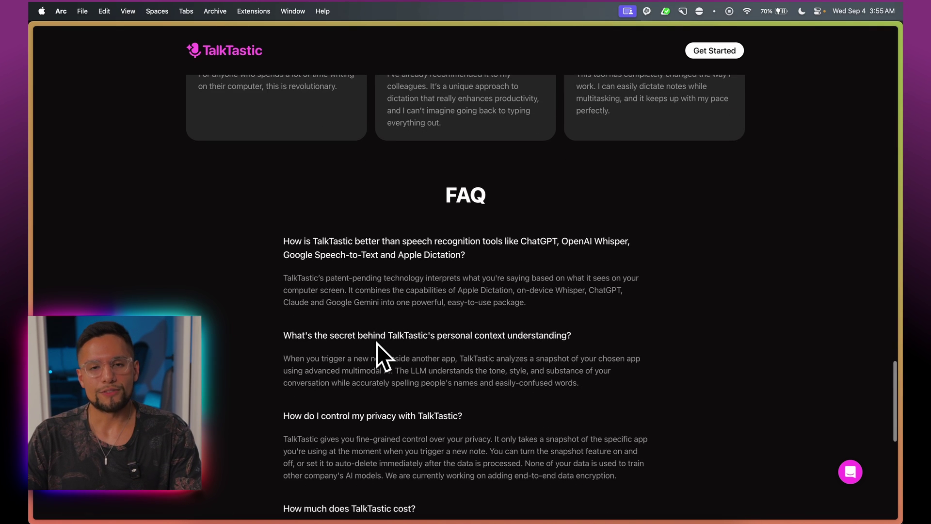
scroll(376, 342, down, 3)
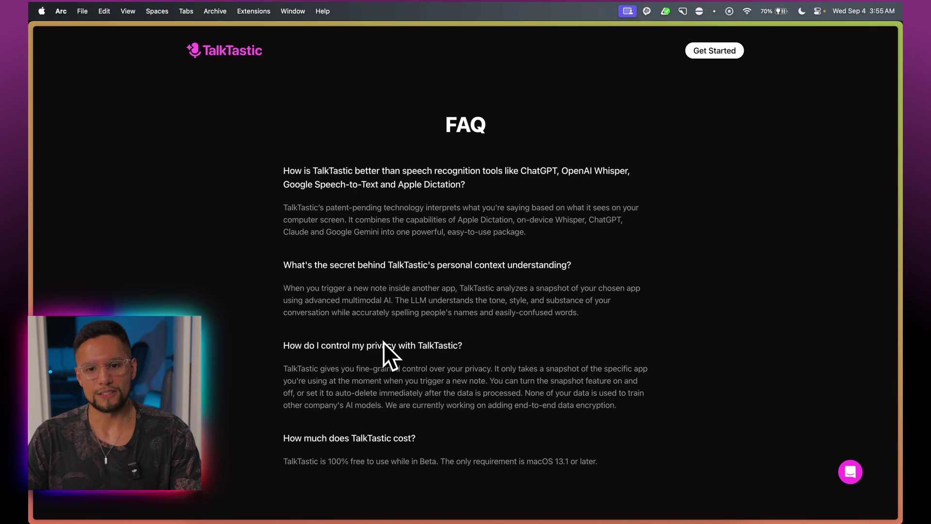